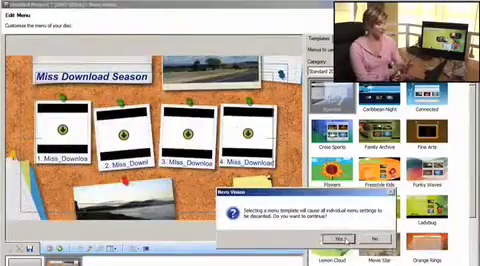
Confirm the prompt to preview the Business template on the four-title disc menu
left_click(340, 238)
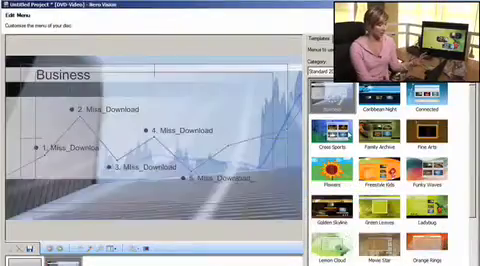
Preview the Caribbean Night through Funky Waves menu templates
left_click(372, 97)
left_click(428, 99)
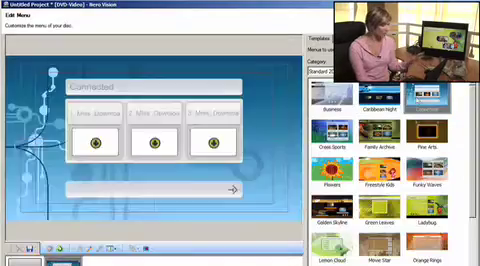
left_click(343, 141)
left_click(372, 141)
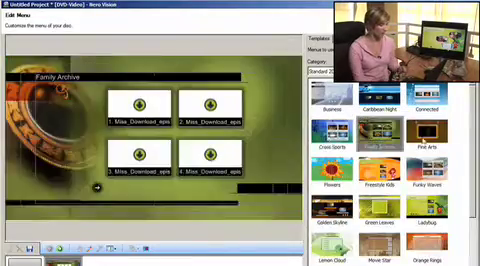
left_click(428, 141)
left_click(333, 170)
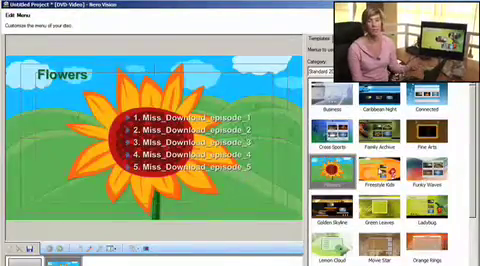
left_click(372, 170)
left_click(428, 170)
Step through Golden Skyline, Green Leaves and Lemon Clouds, then choose the Ladybug template
key("Right")
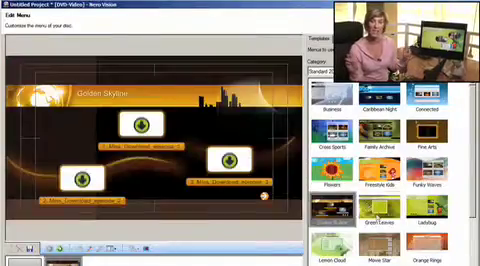
key("Right")
key("Right")
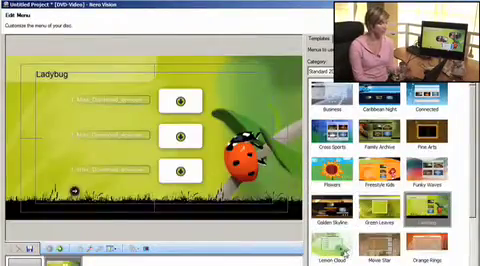
left_click(341, 248)
key("Right")
key("Right")
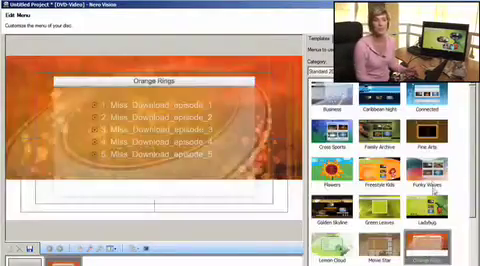
left_click(427, 175)
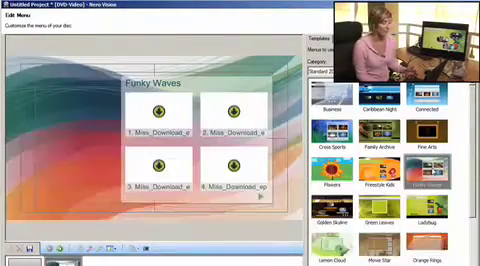
left_click(431, 208)
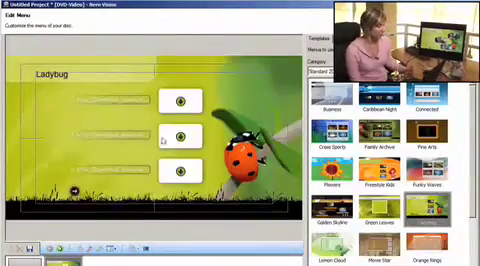
Change the menu heading from 'Ladybug' to 'Miss Download Season 1'
double_click(64, 75)
type("Miss Download Season 1")
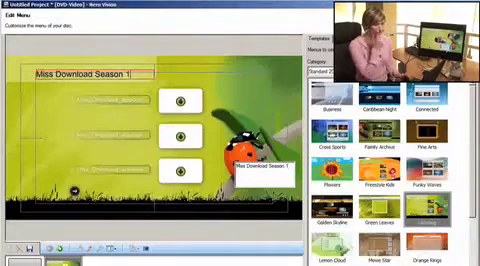
left_click(104, 102)
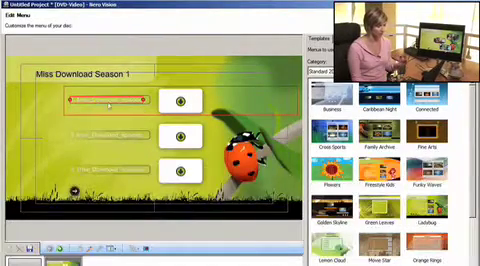